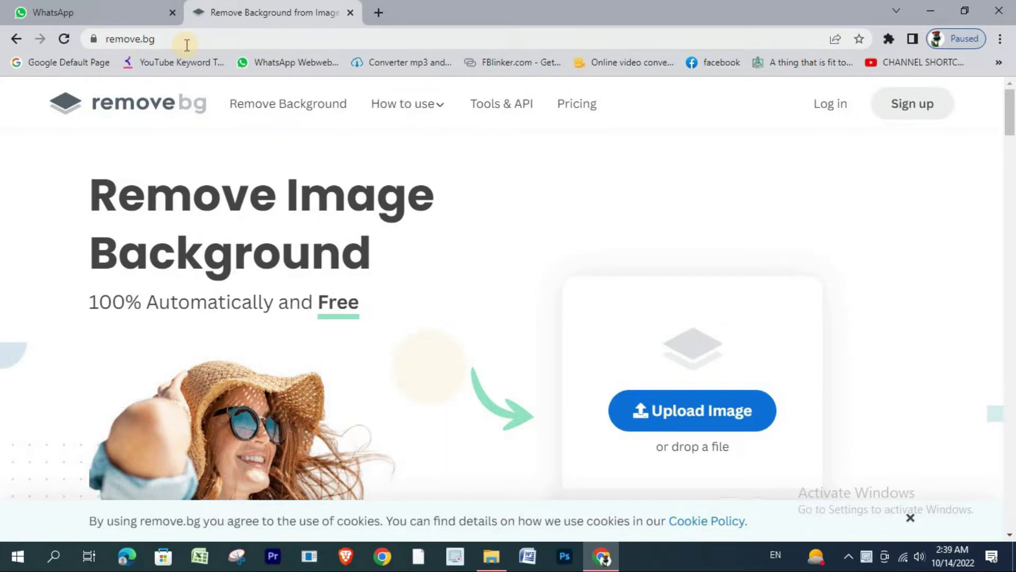
Step: Go to remove.bg in a new Chrome tab
click(379, 12)
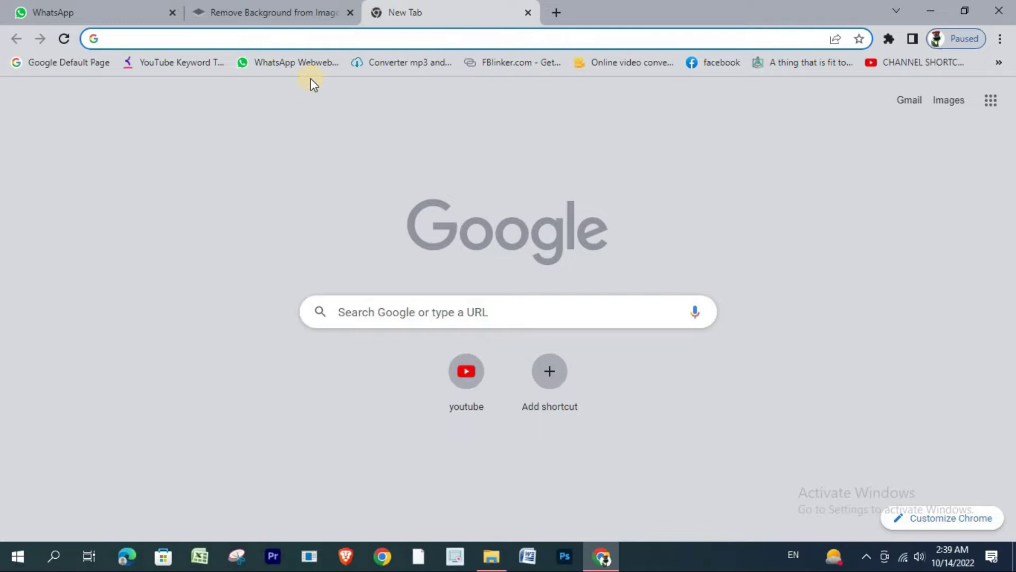
text(remove)
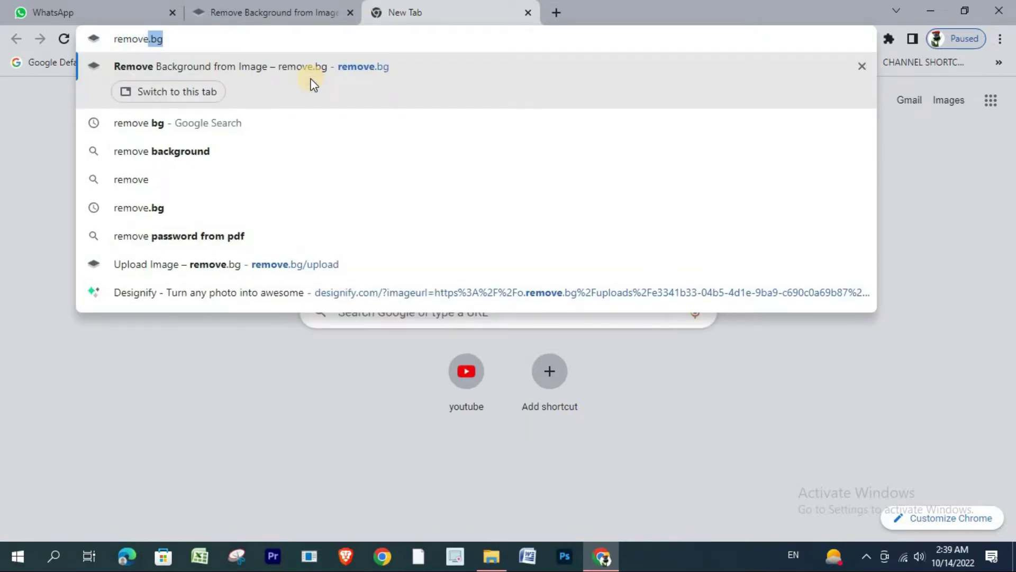
text(.bg)
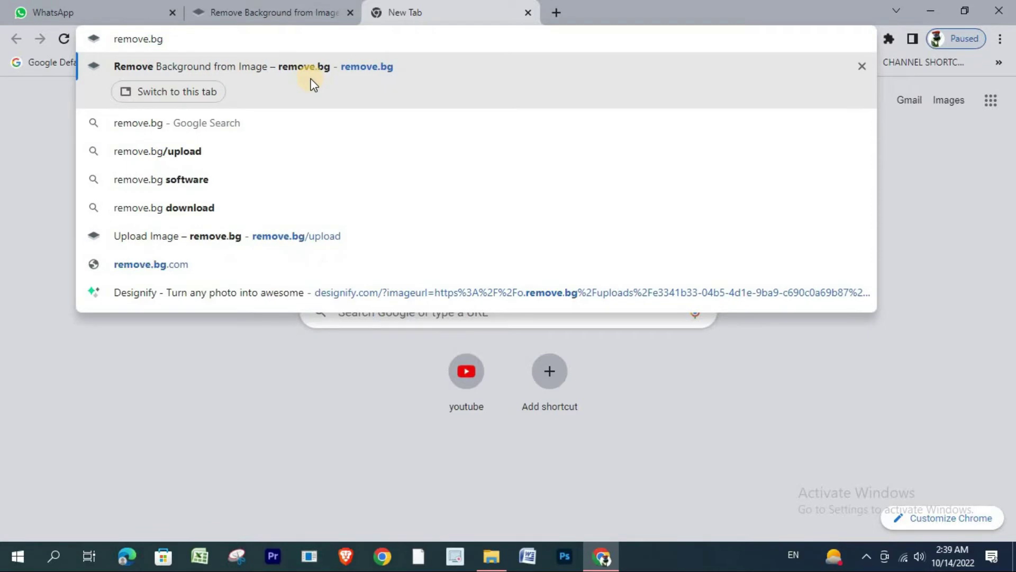
key(Return)
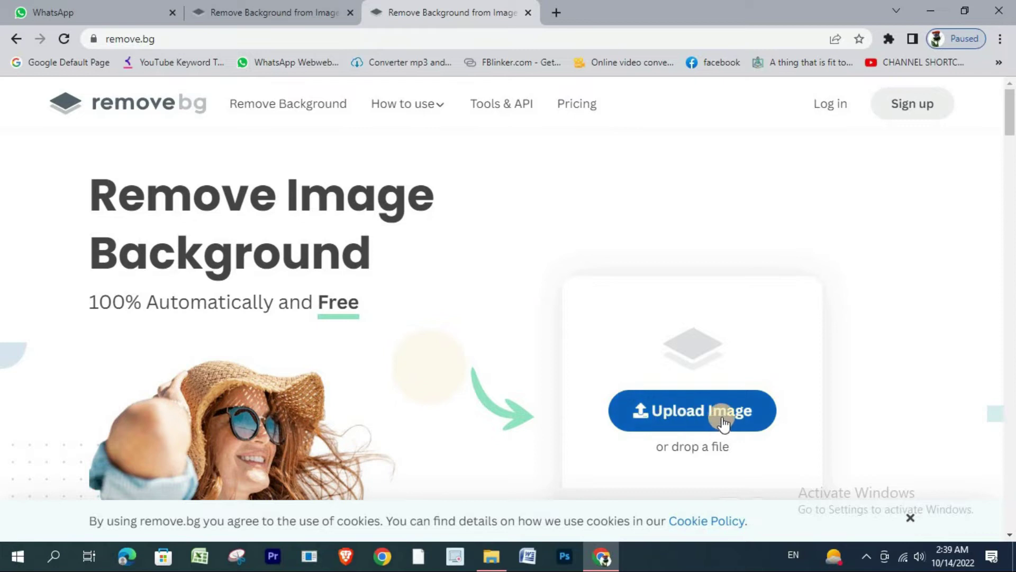
Step: Upload the photo Aqua Shine 4G_20161211_155157 from the IMAGES folder to remove its background
click(704, 418)
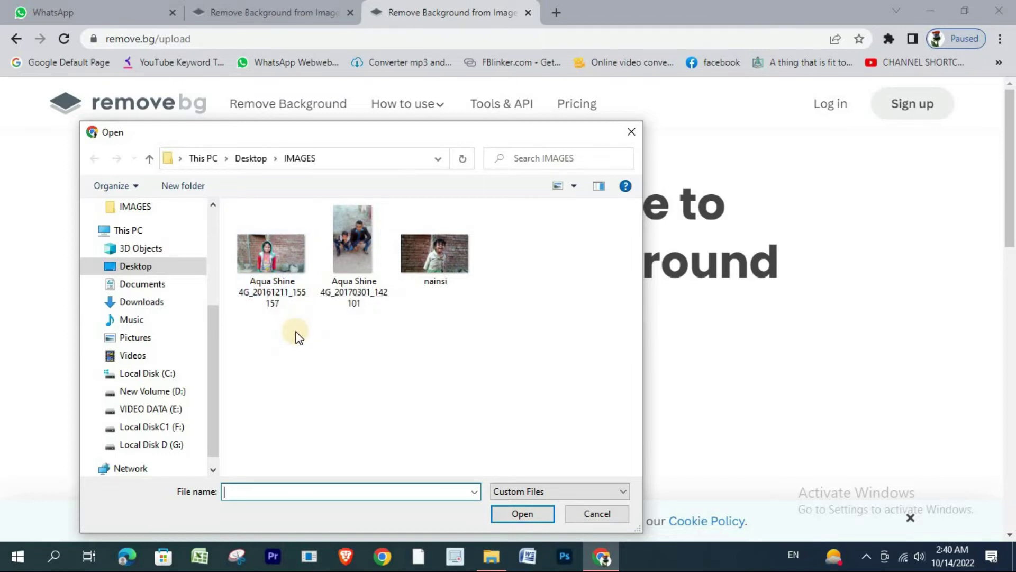
click(268, 255)
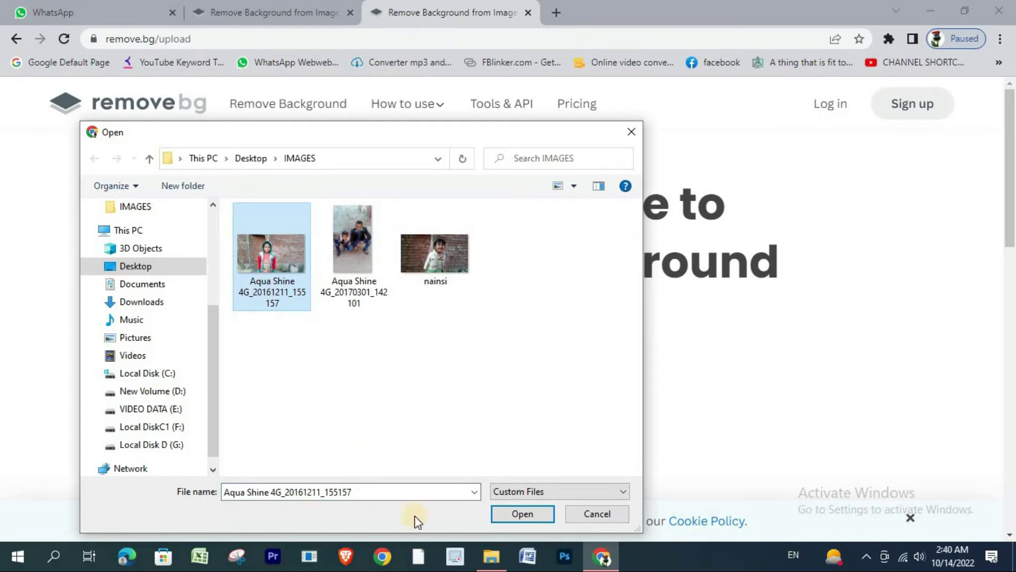
click(526, 516)
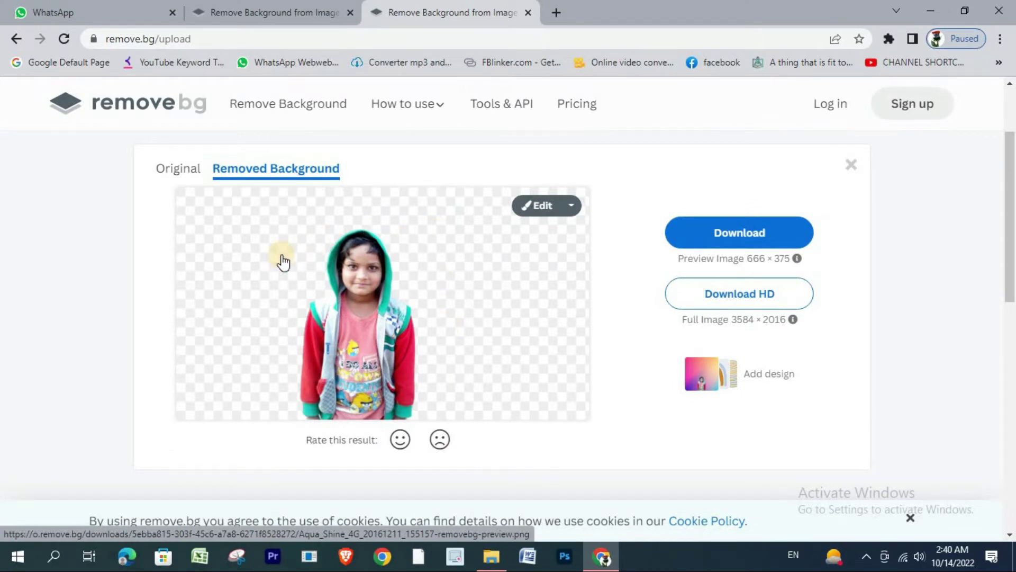
click(179, 175)
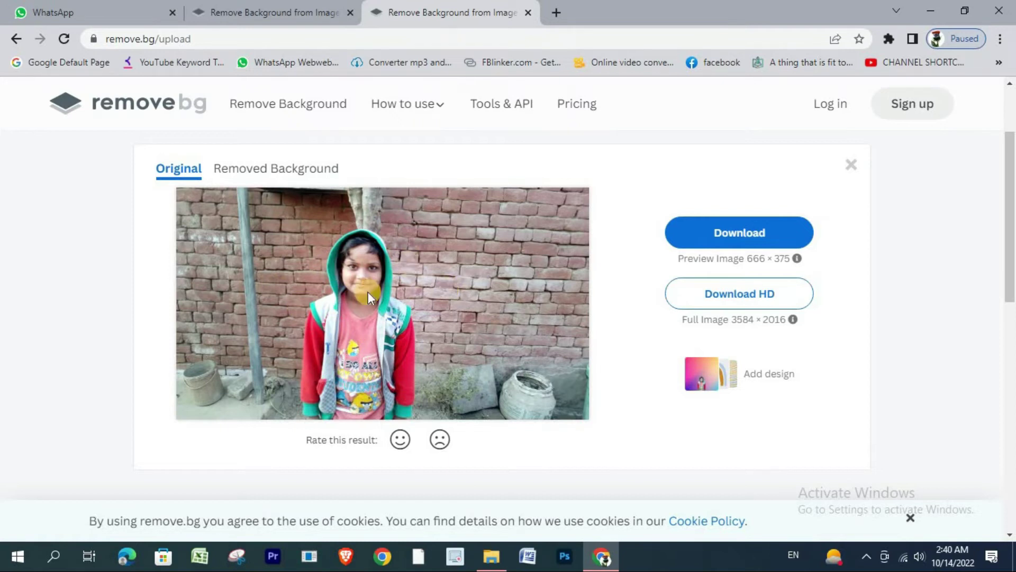
click(283, 171)
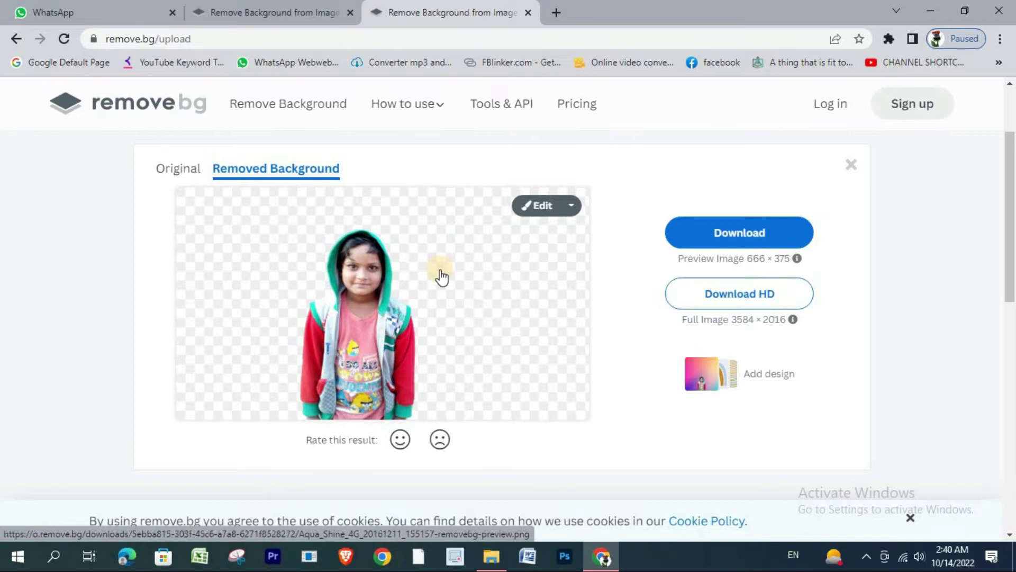
click(741, 236)
Step: Send the cutout to Designify via Add design and accept all cookies
click(766, 374)
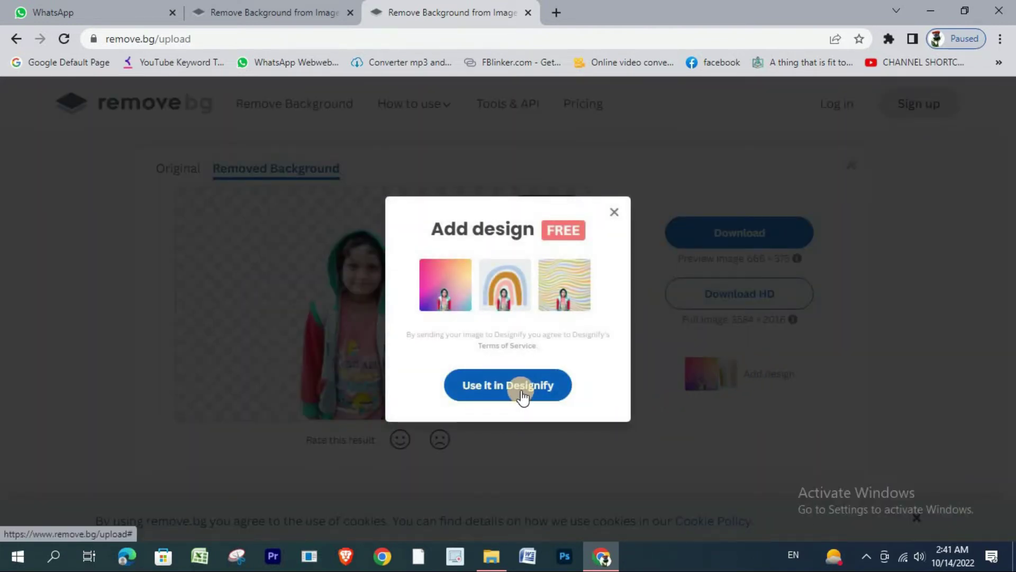
click(517, 393)
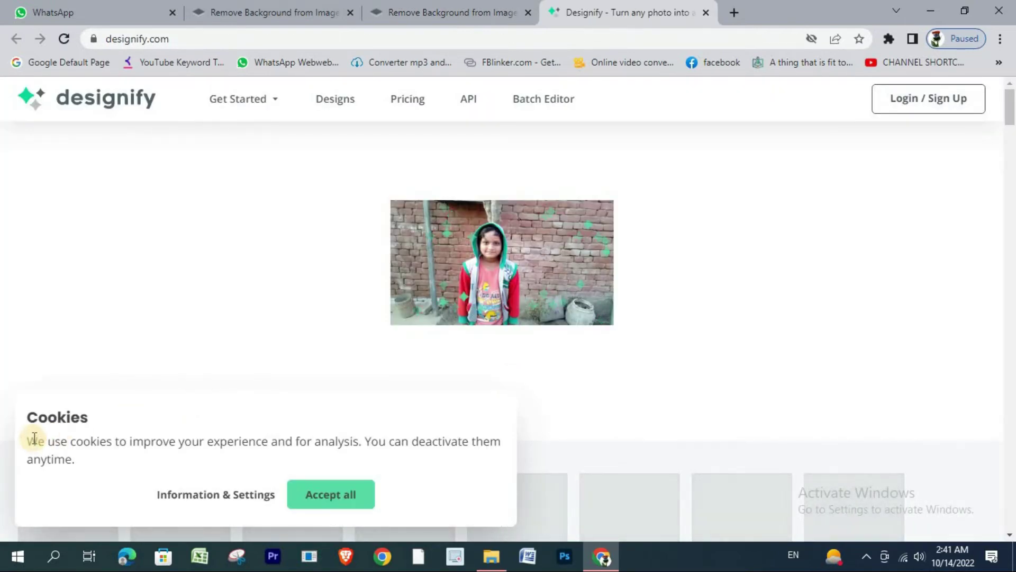
click(326, 503)
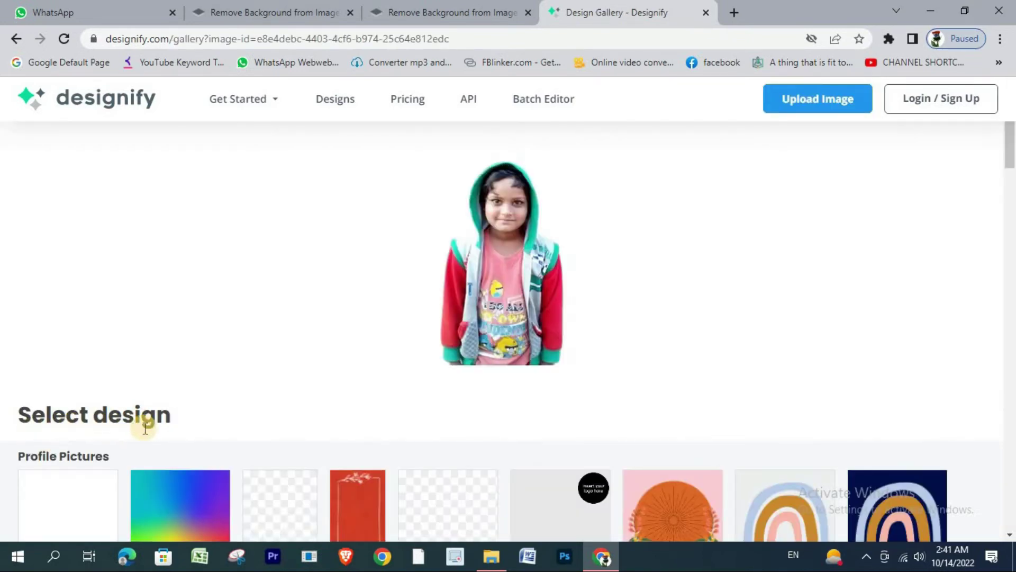
Step: Pick the Gold BG profile-picture design to put the girl on golden bokeh
scroll(410, 405, down, 2)
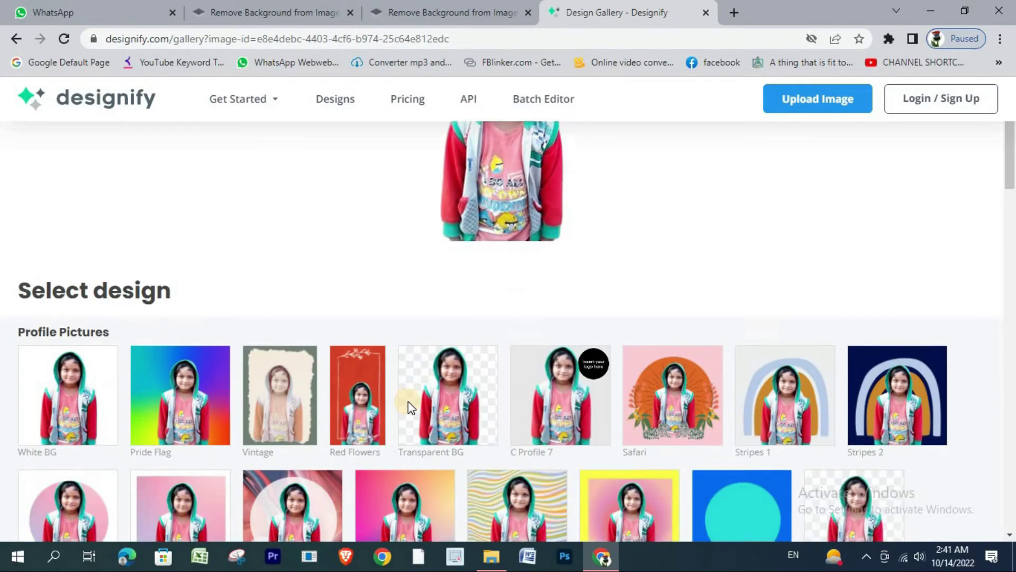
scroll(408, 400, down, 1)
scroll(406, 398, down, 3)
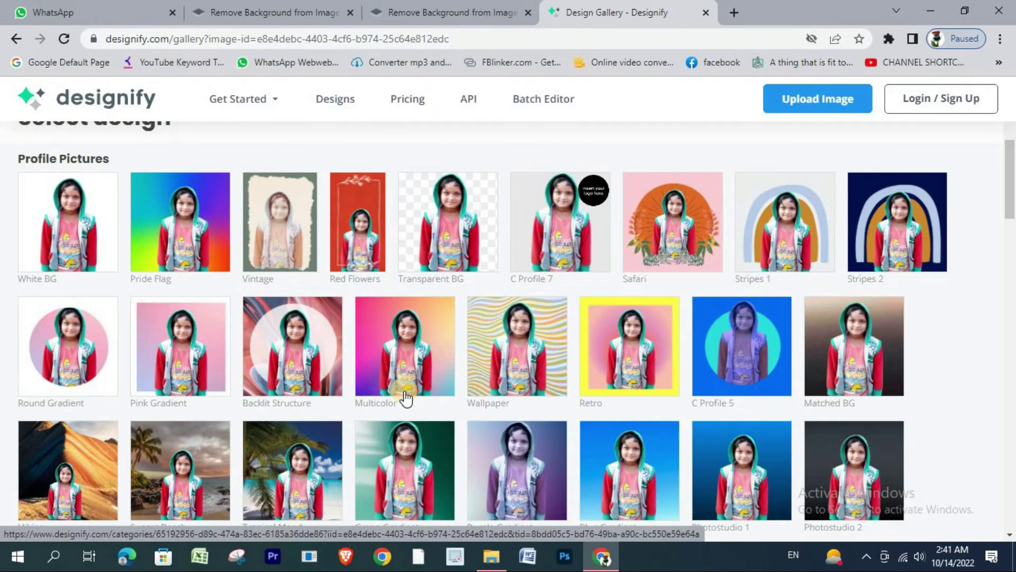
scroll(406, 398, down, 2)
scroll(405, 397, down, 2)
scroll(405, 396, down, 1)
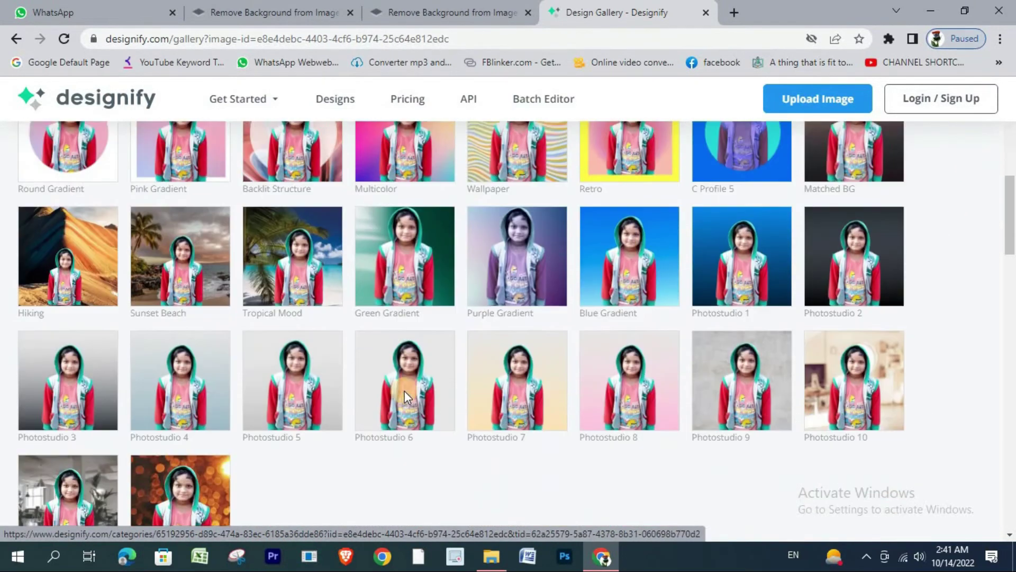
scroll(405, 396, down, 3)
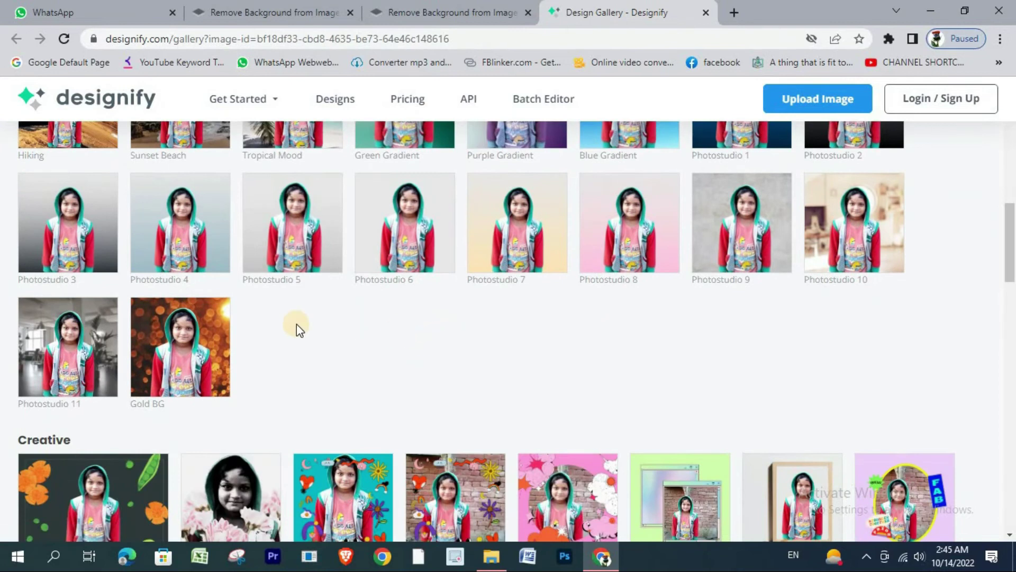
click(177, 343)
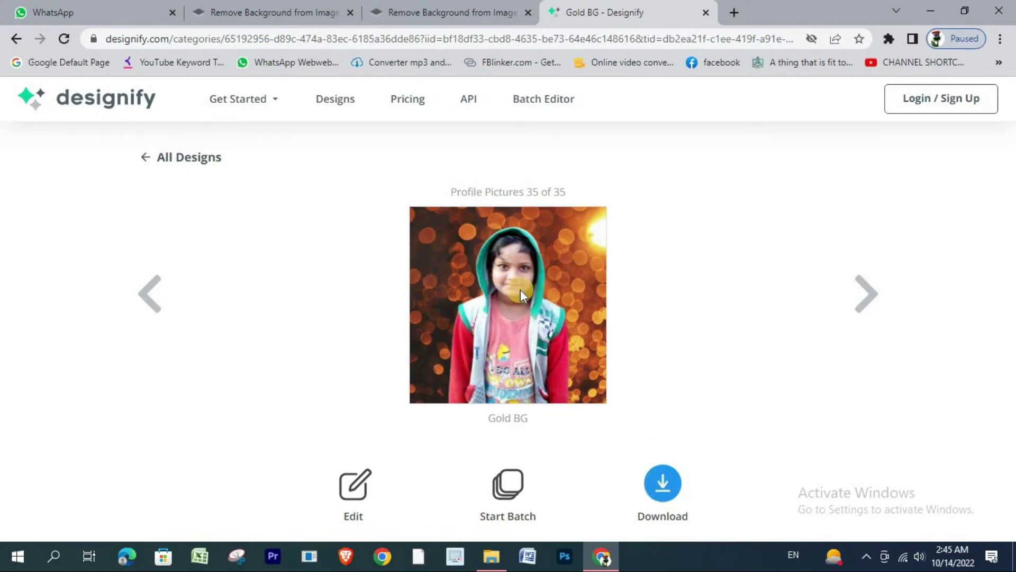
Step: Edit the Gold BG design and shrink the girl's image so she sits lower in the frame
click(354, 493)
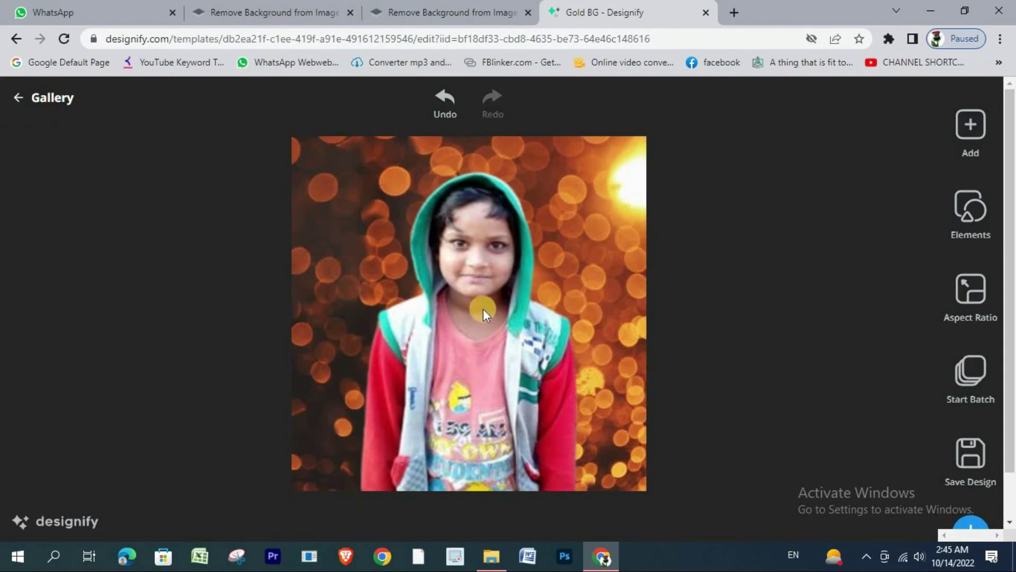
click(521, 312)
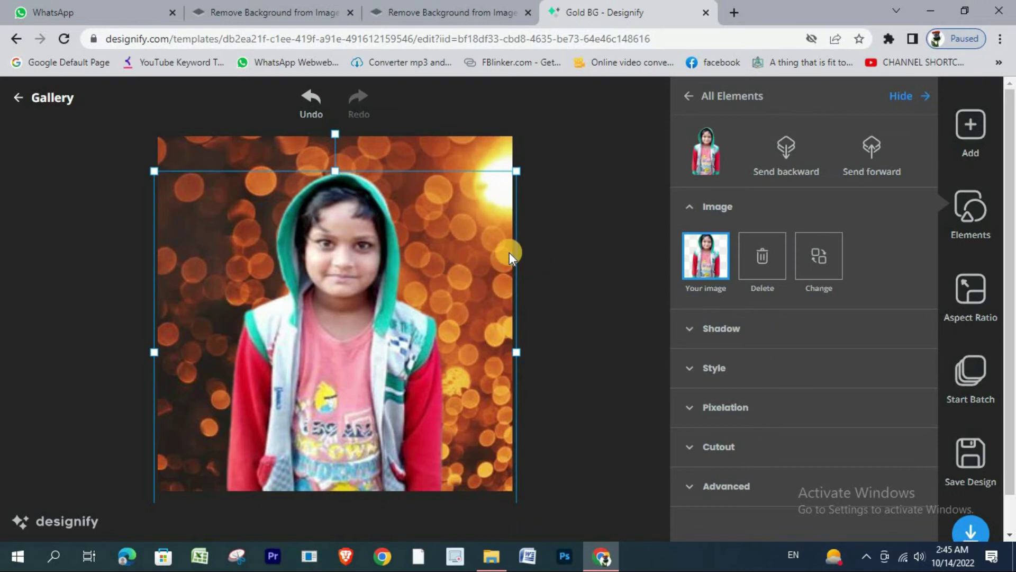
mouse_move(517, 170)
mouse_down()
mouse_move(433, 306)
mouse_move(446, 284)
mouse_up()
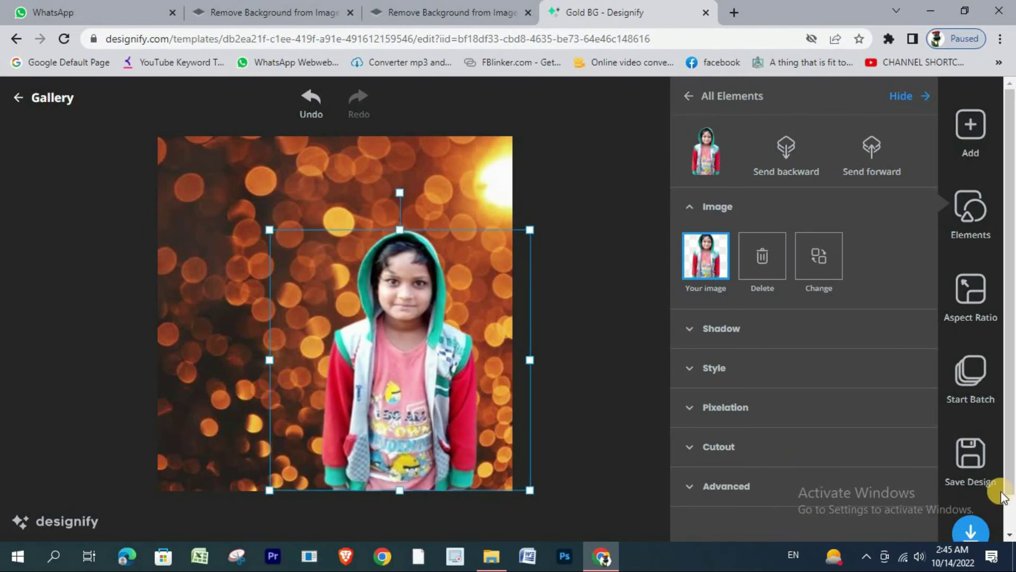
Step: Download the design as gold-bg-designify.png and open it in the Photos viewer
drag(1011, 467, 1010, 500)
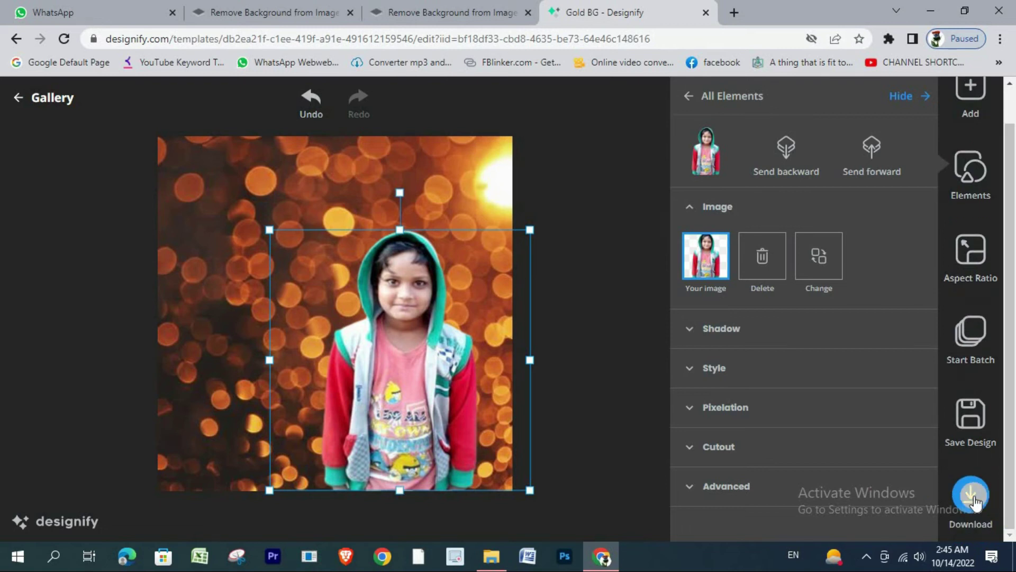
click(972, 496)
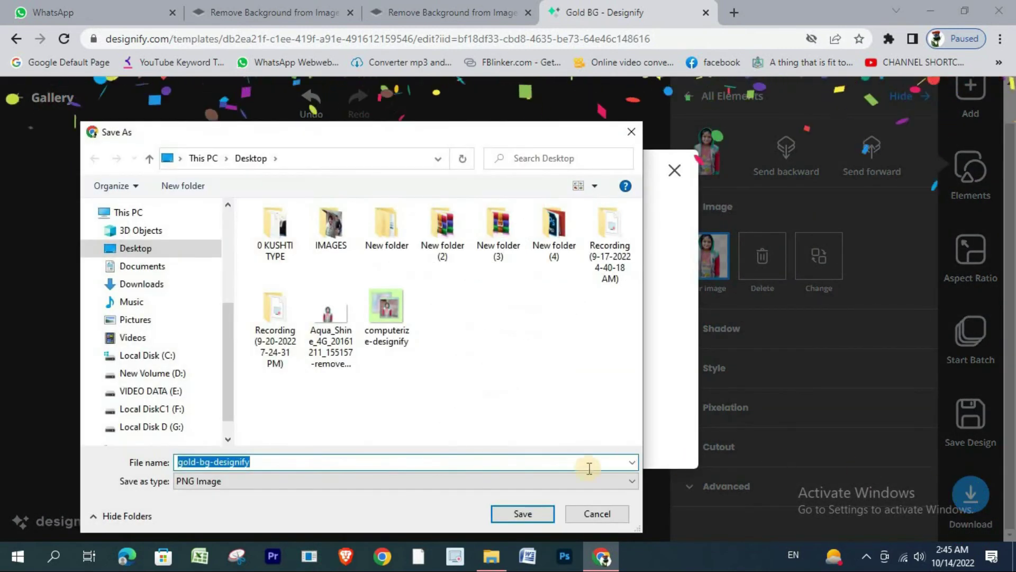
click(510, 514)
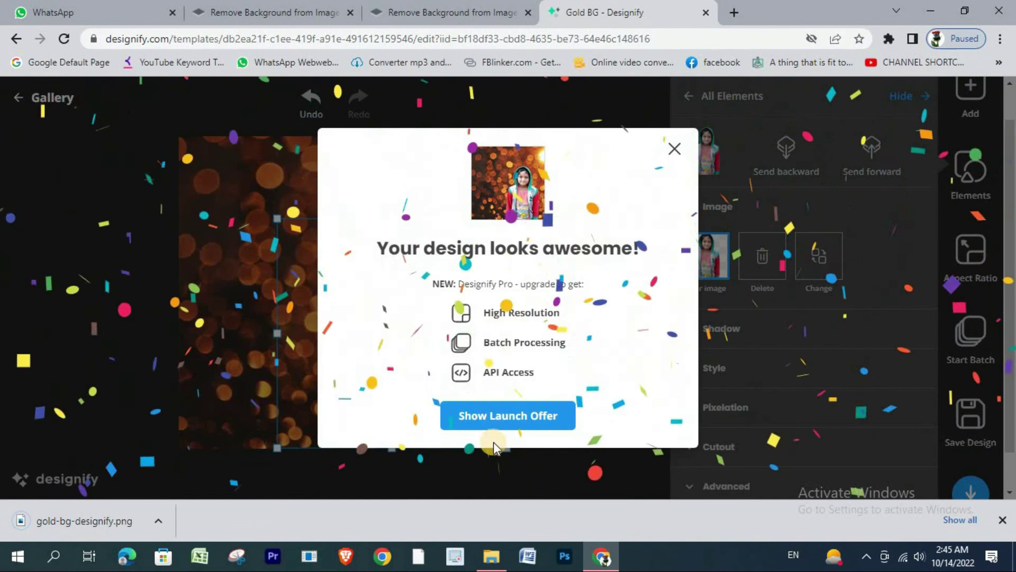
click(159, 521)
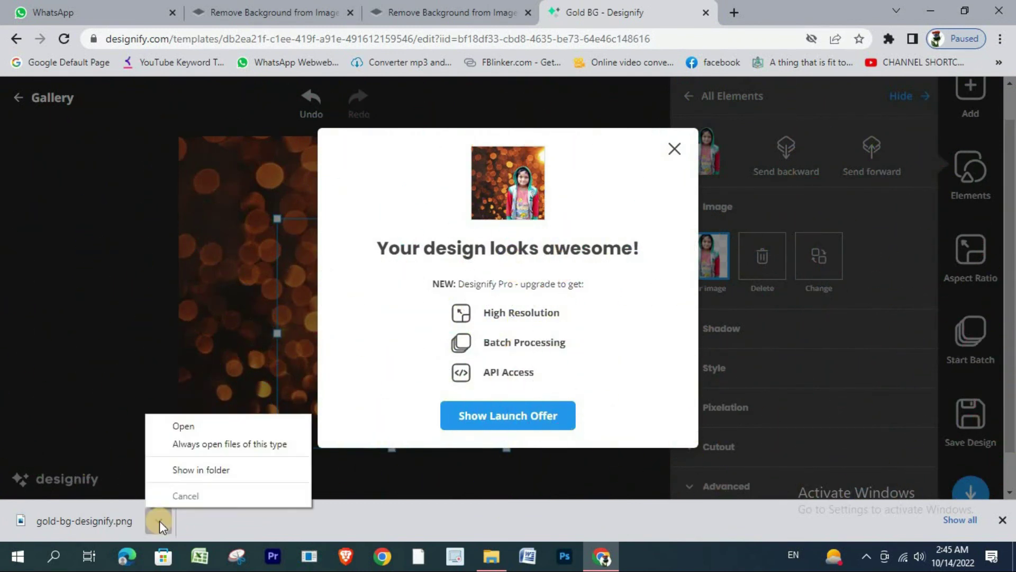
click(171, 425)
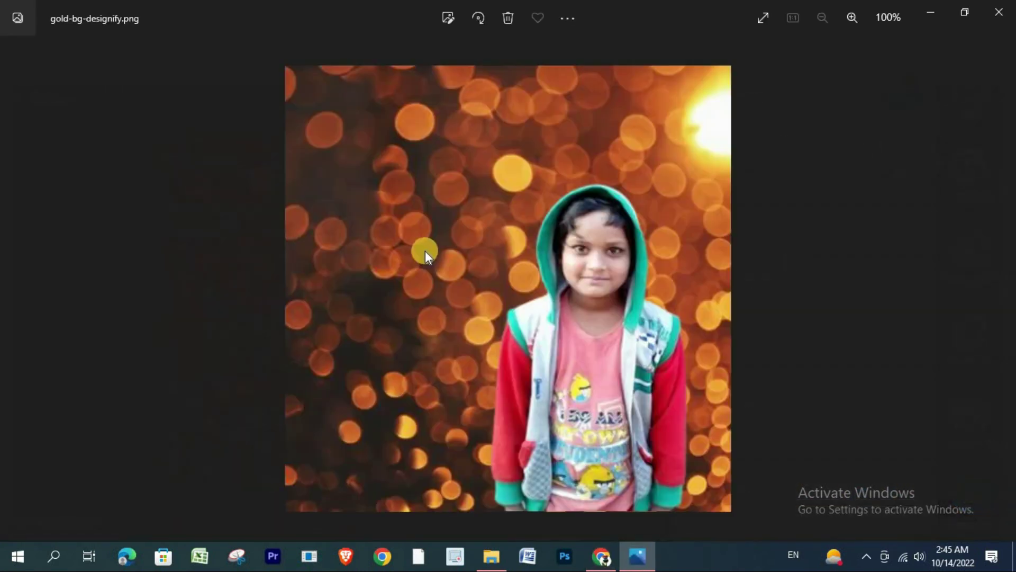